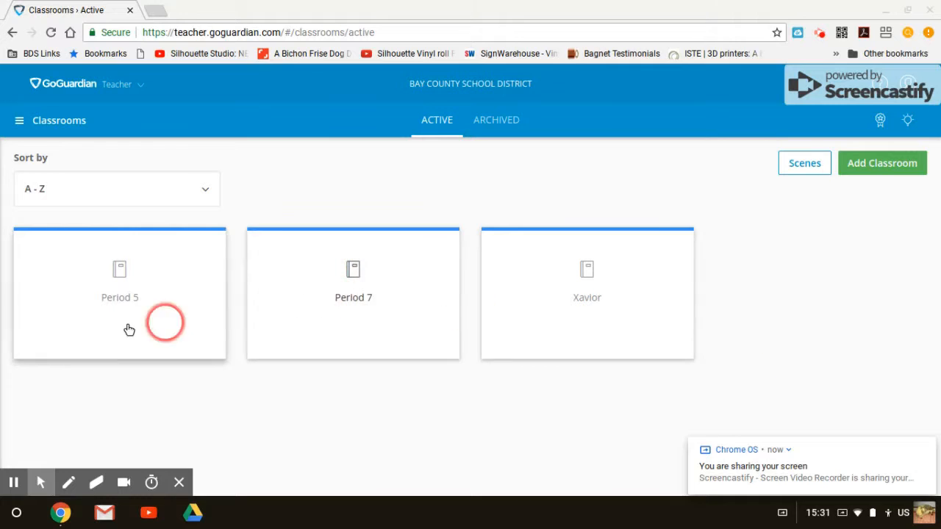
Open the Period 5 classroom and start a new session with the 45-minute duration and no scene.
click(117, 326)
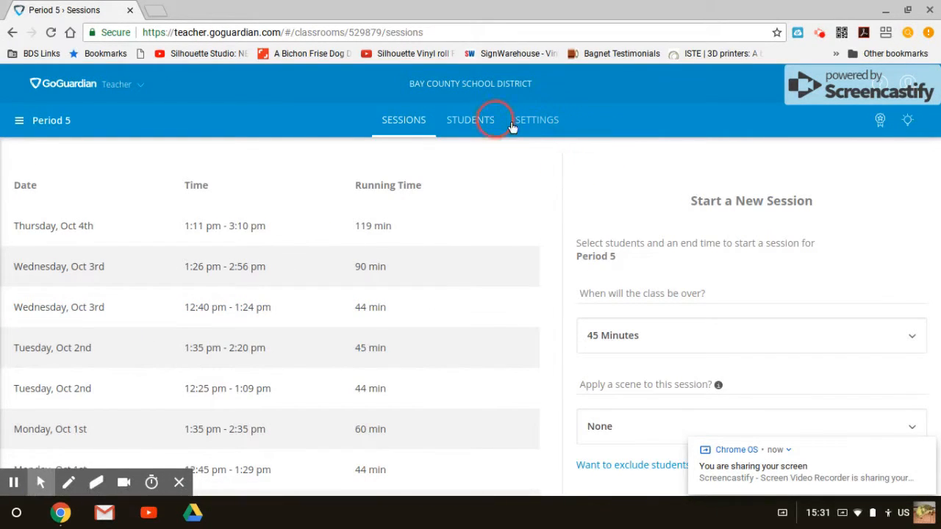
drag(930, 196, 938, 397)
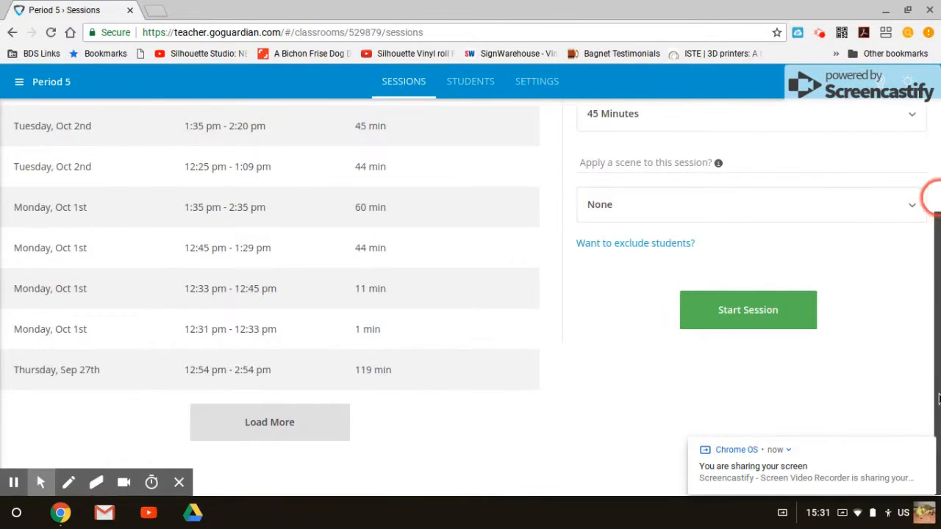
click(724, 323)
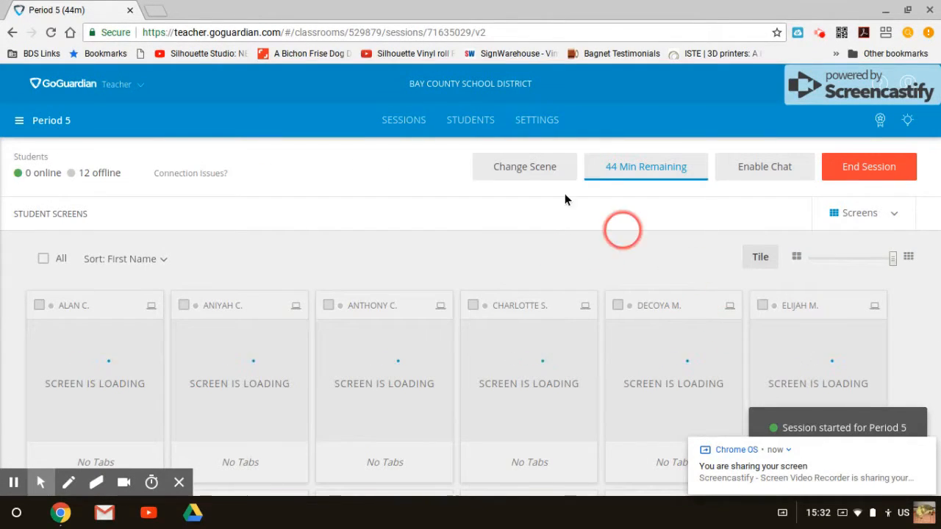
Create a new scene from the running session's scene options and name it DreamBox.
click(539, 169)
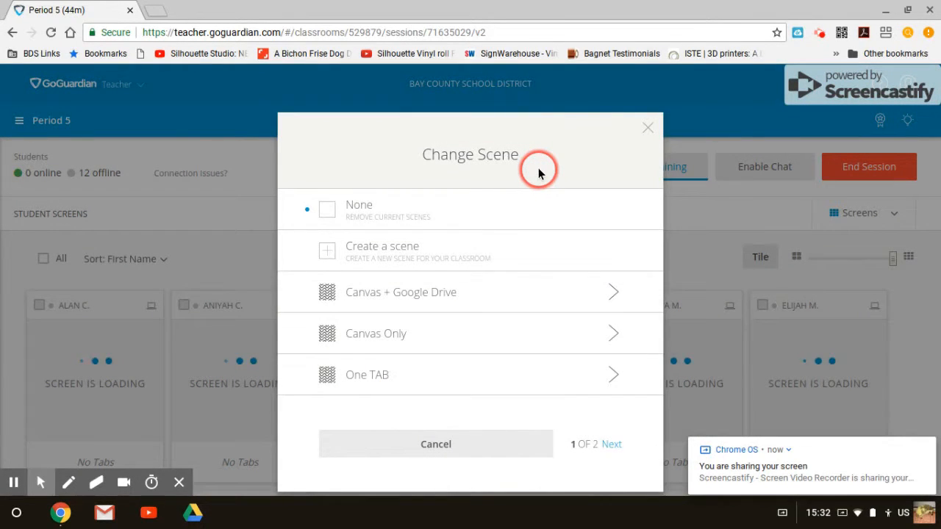
click(649, 128)
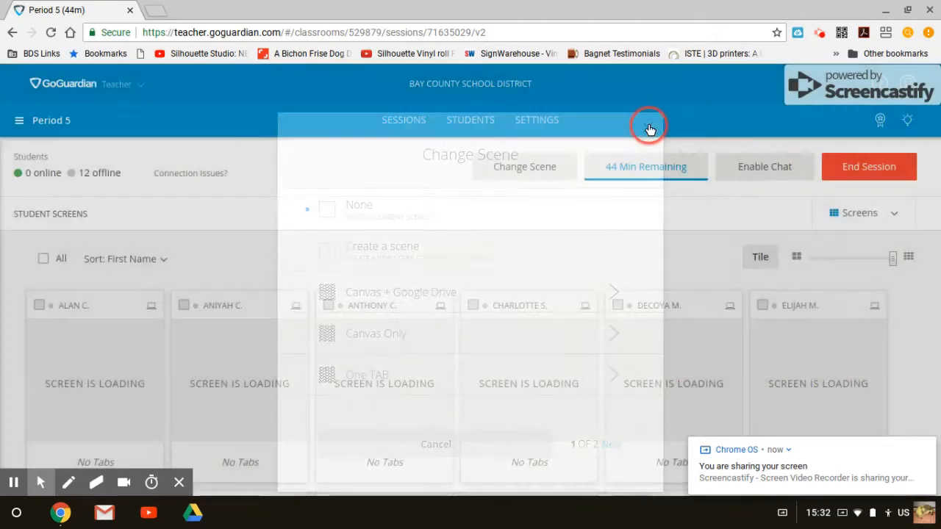
click(524, 169)
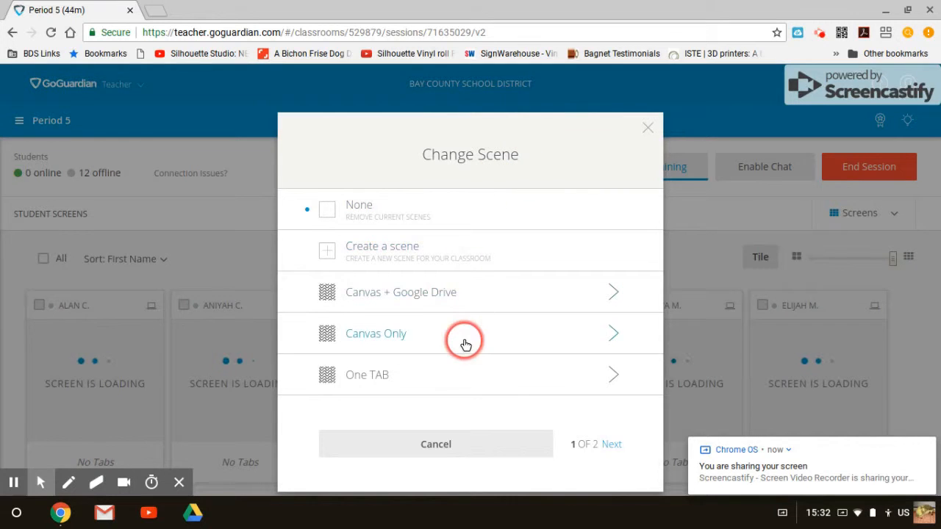
click(405, 261)
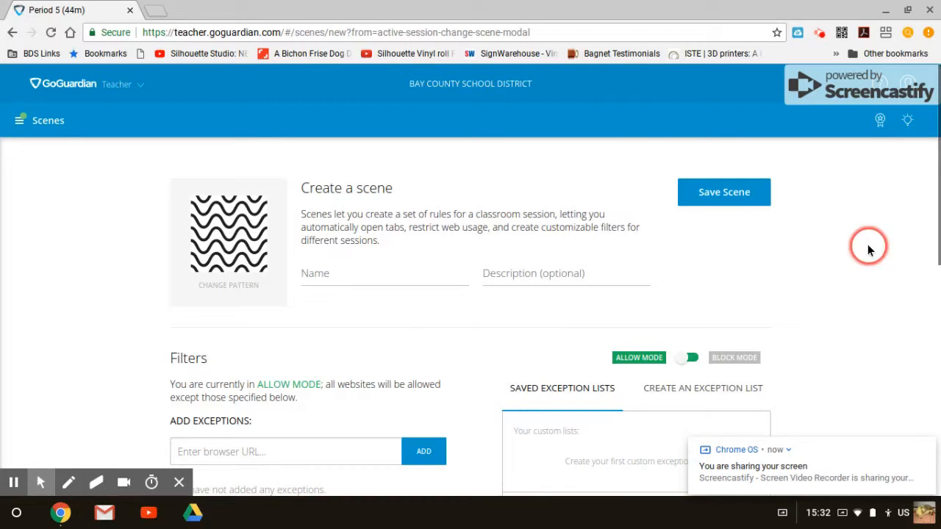
click(321, 277)
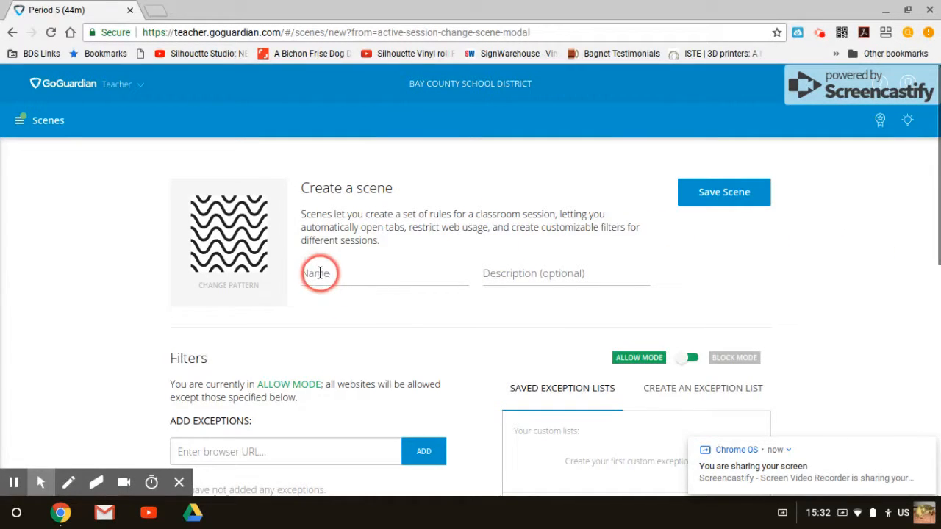
text(Dream)
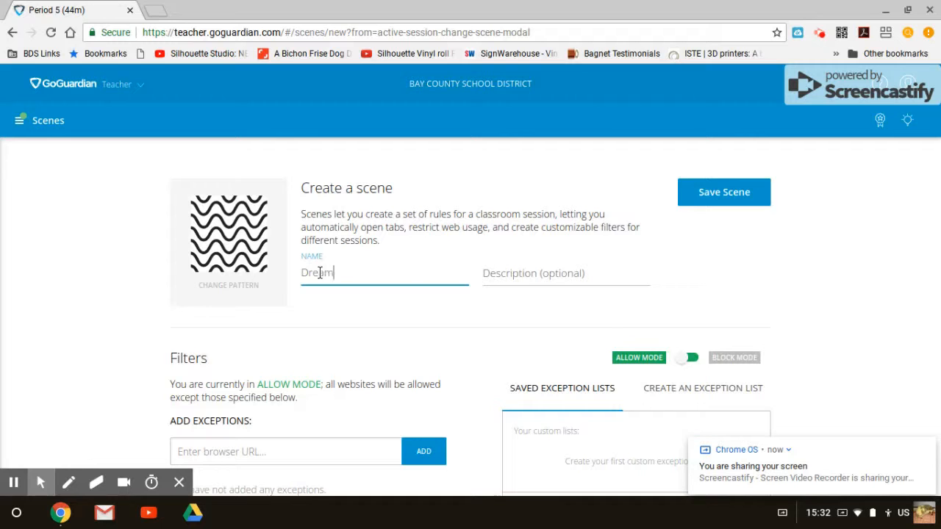
text(Box)
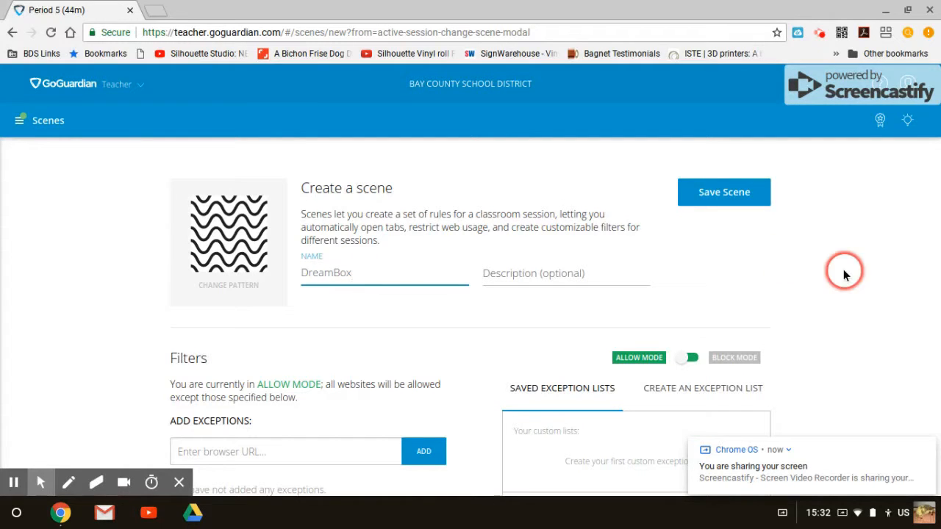
Switch the scene's website filter to block mode.
scroll(939, 160, down, 3)
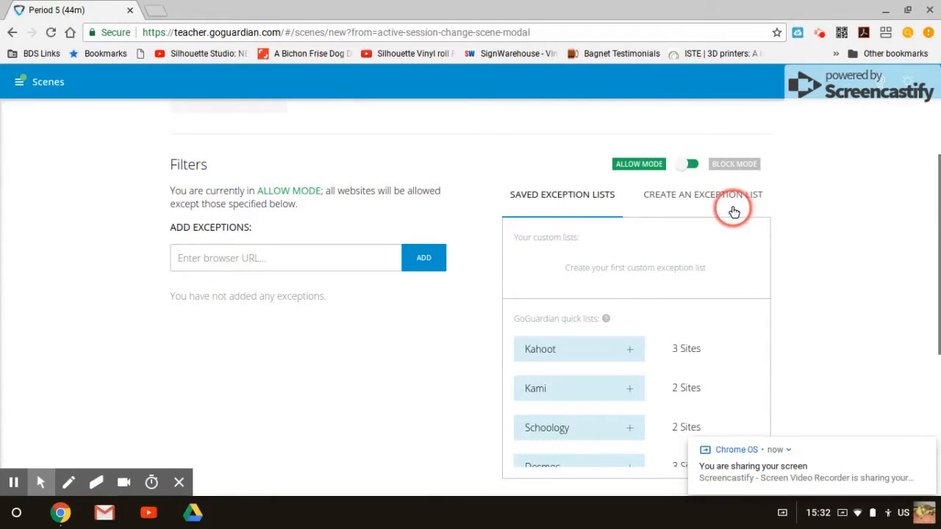
click(735, 164)
click(653, 165)
click(684, 165)
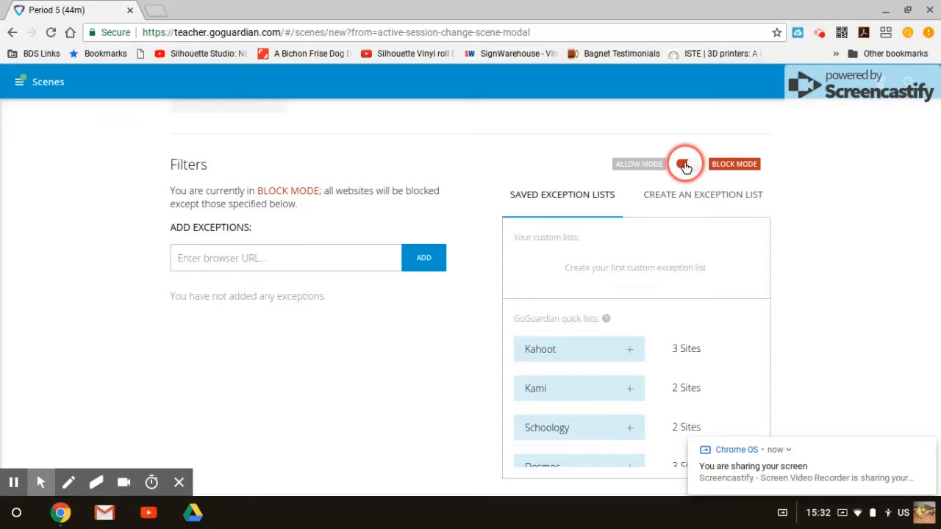
Add launchpad.classlink.com/bayschools as an exception to the scene's website filter.
click(235, 258)
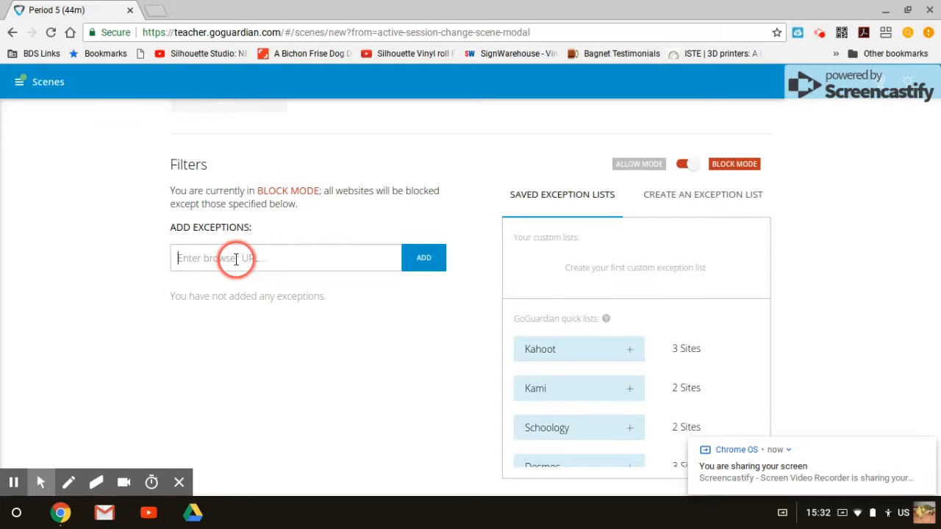
text(launchpad)
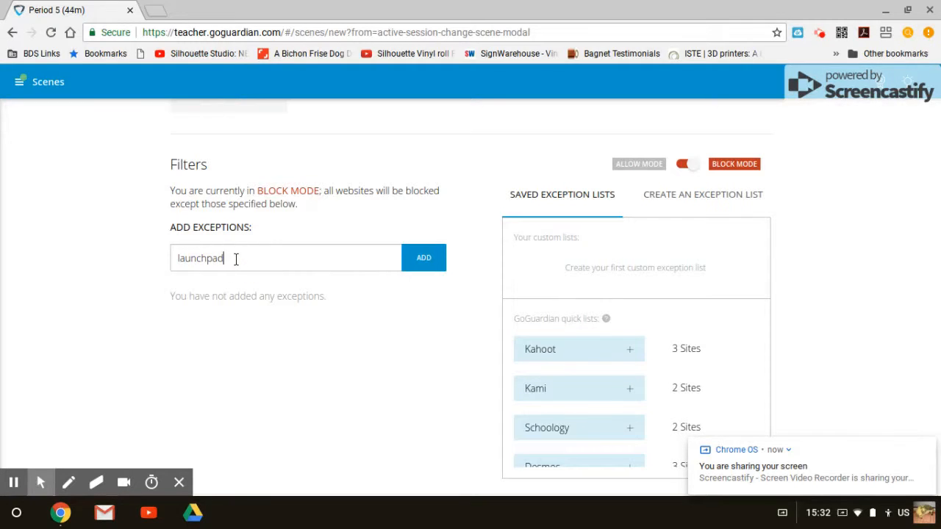
text(.classlink.com/ba)
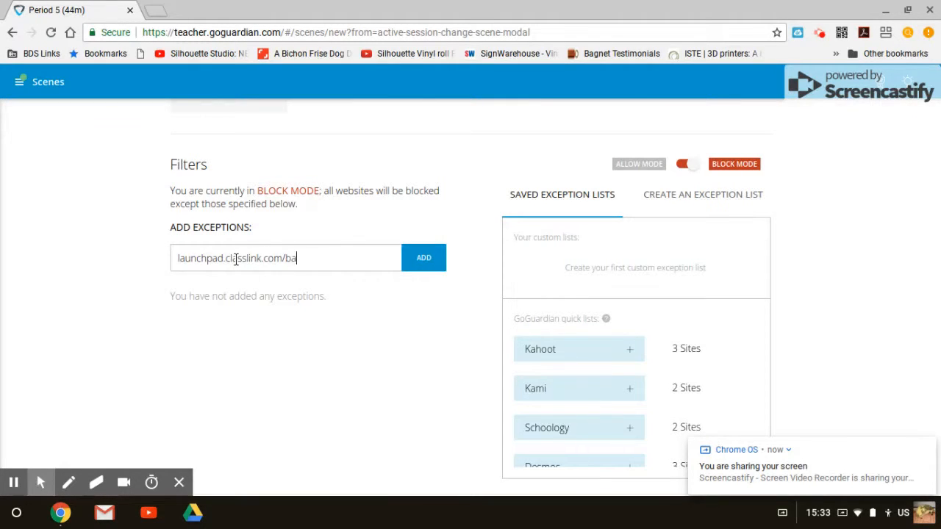
text(yschools)
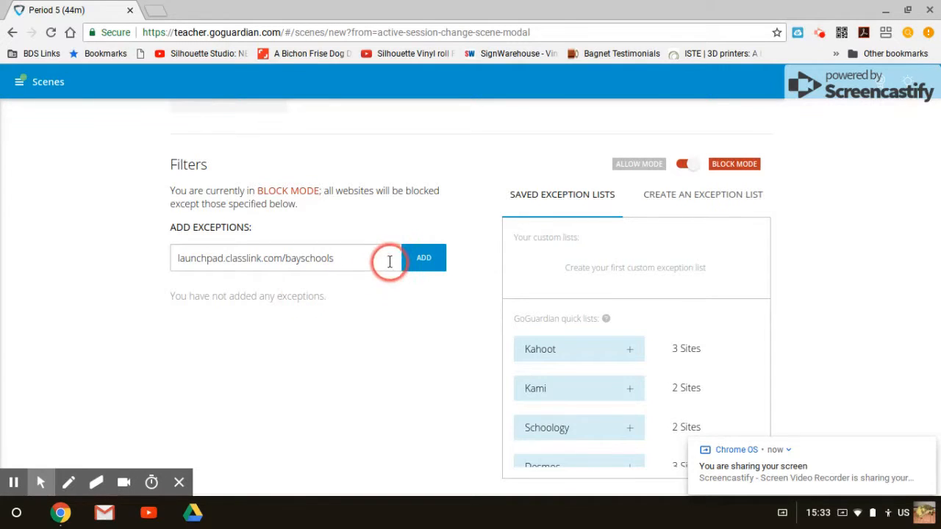
click(411, 260)
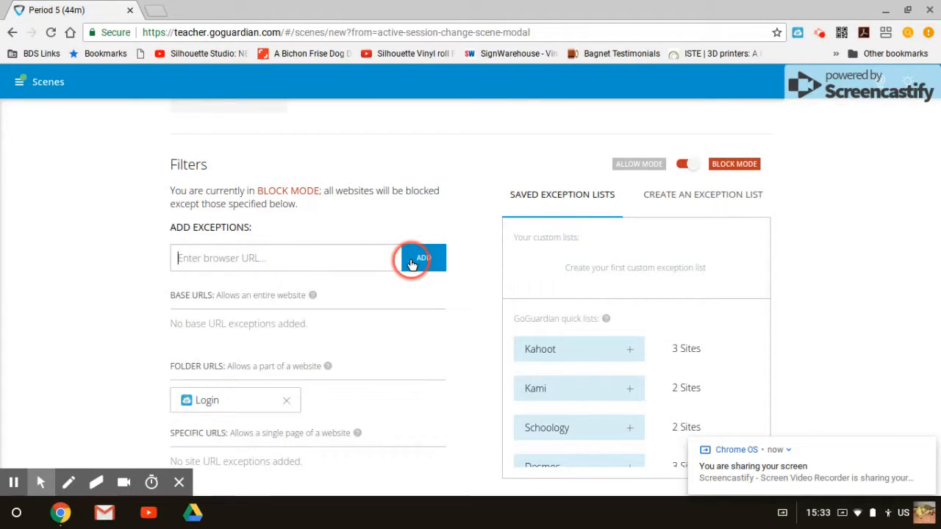
text(cle)
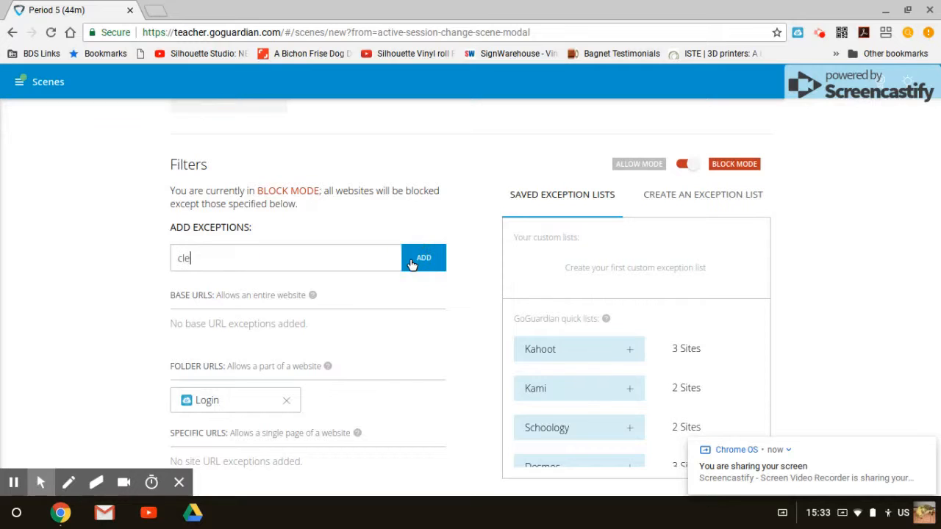
text(ver.com)
click(423, 259)
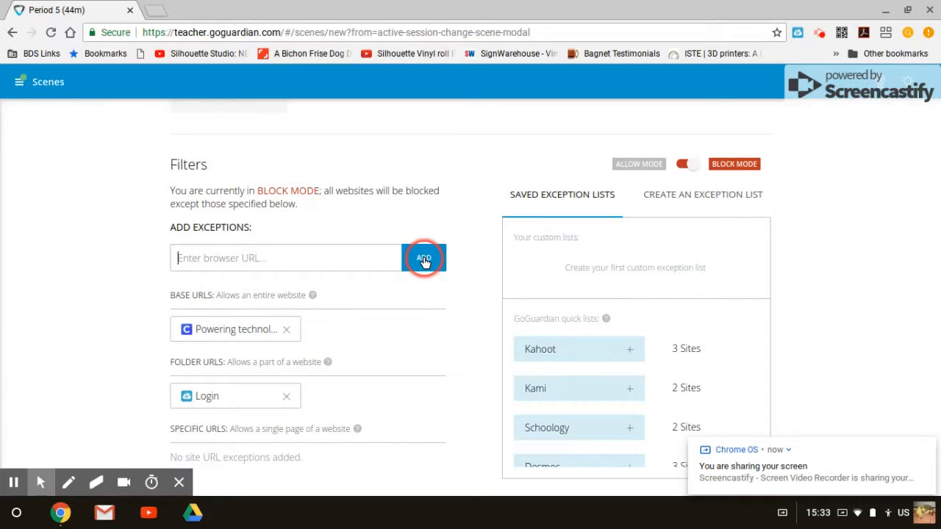
text(https)
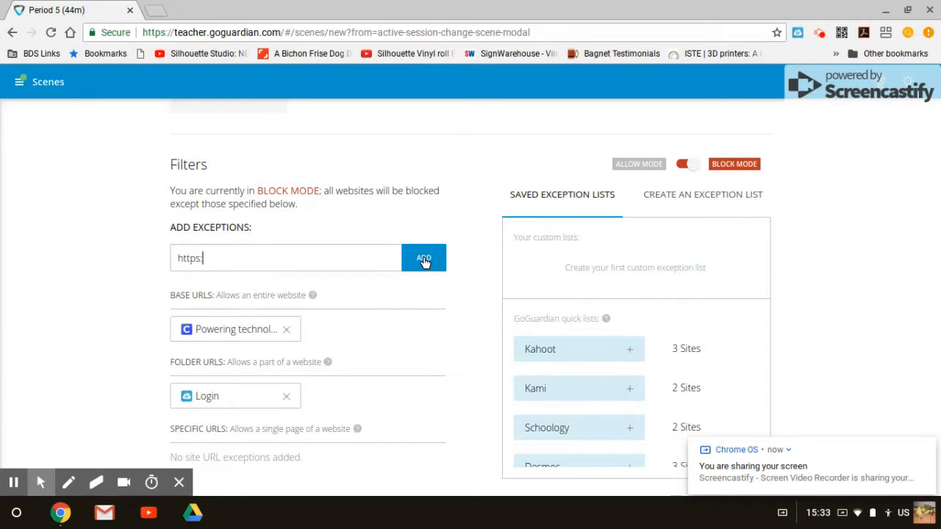
text(://idp.classlink.com)
click(424, 260)
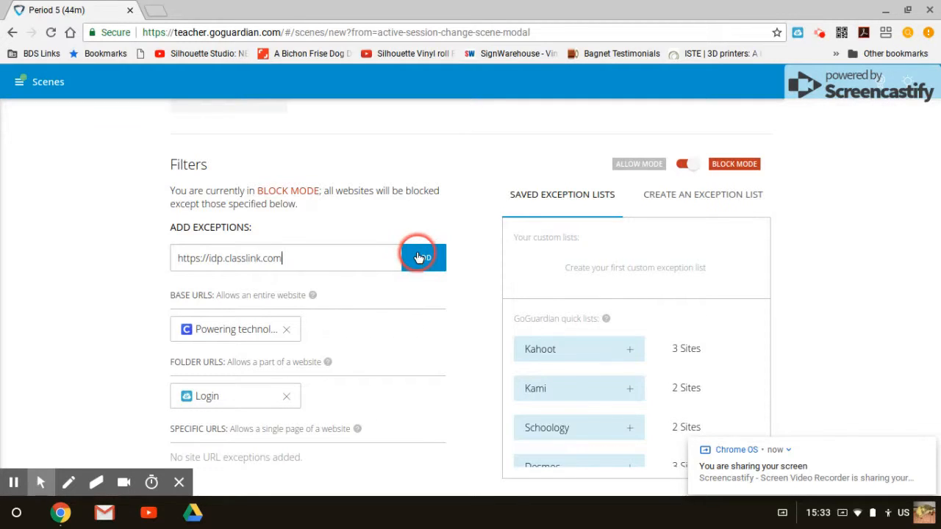
Add launchpad.classlink.com/home as a filter exception.
text(laund)
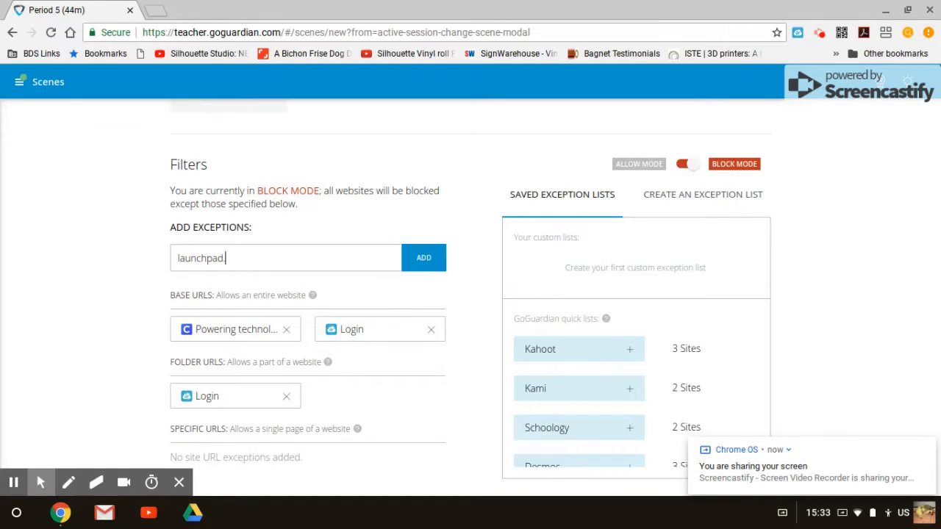
text(hpad.classlink.com/home)
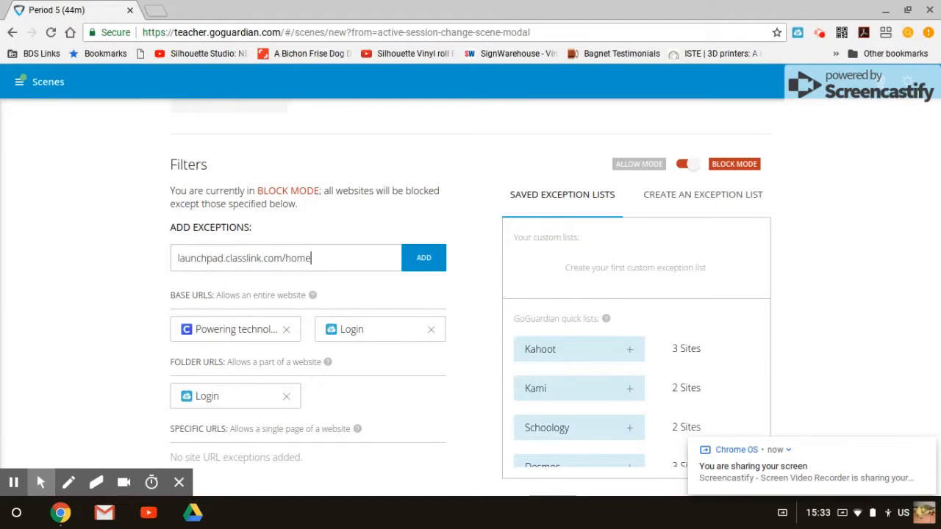
click(416, 257)
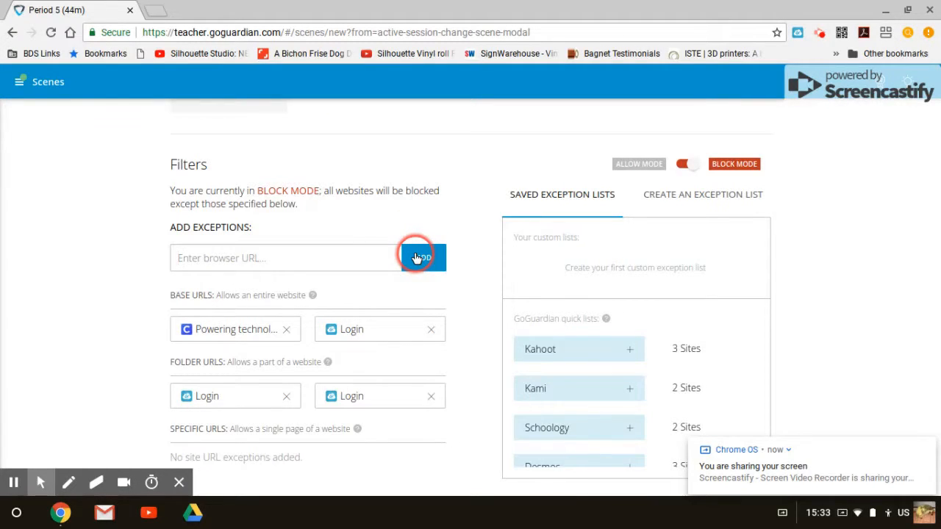
text(play.d)
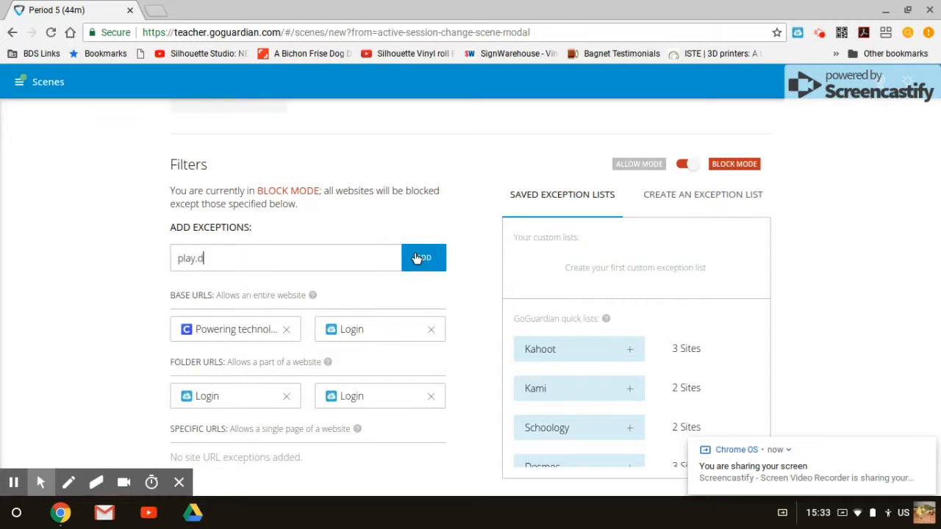
text(reambox.com)
click(417, 257)
click(434, 257)
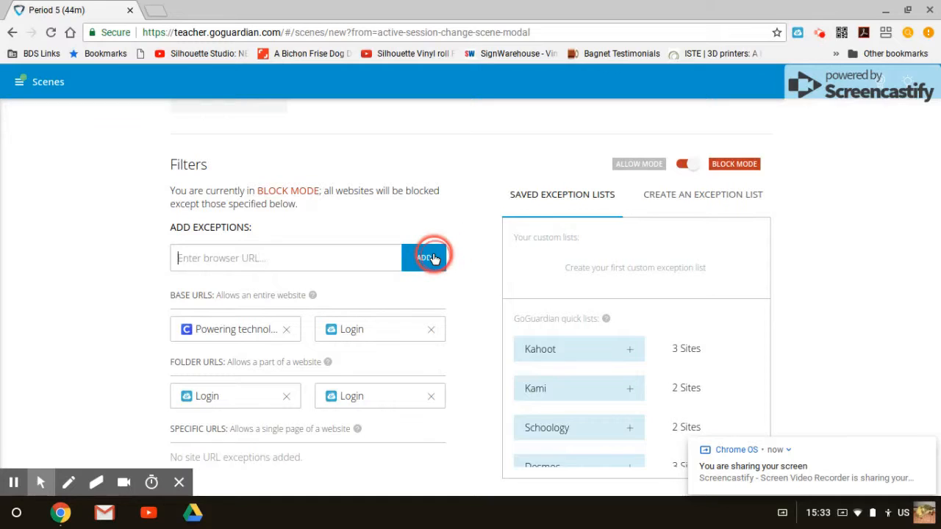
text(https)
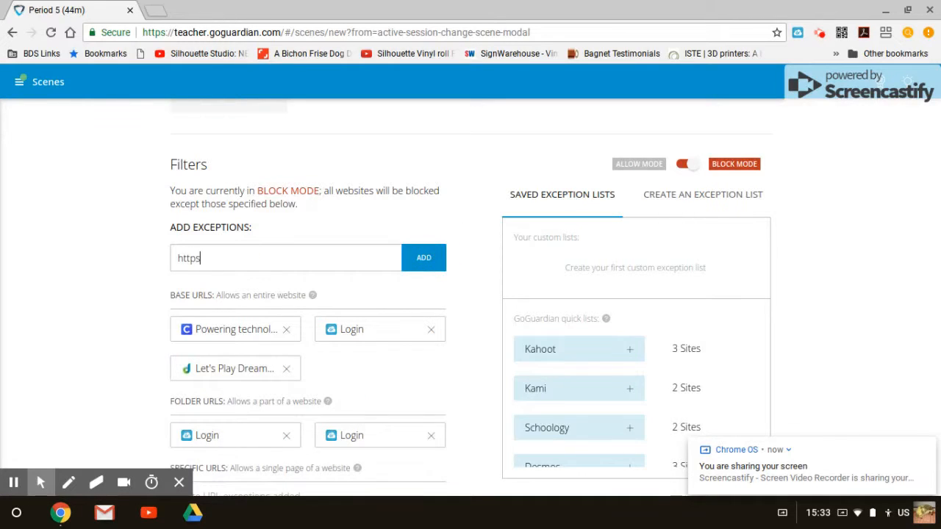
text(://play.dreambox.com)
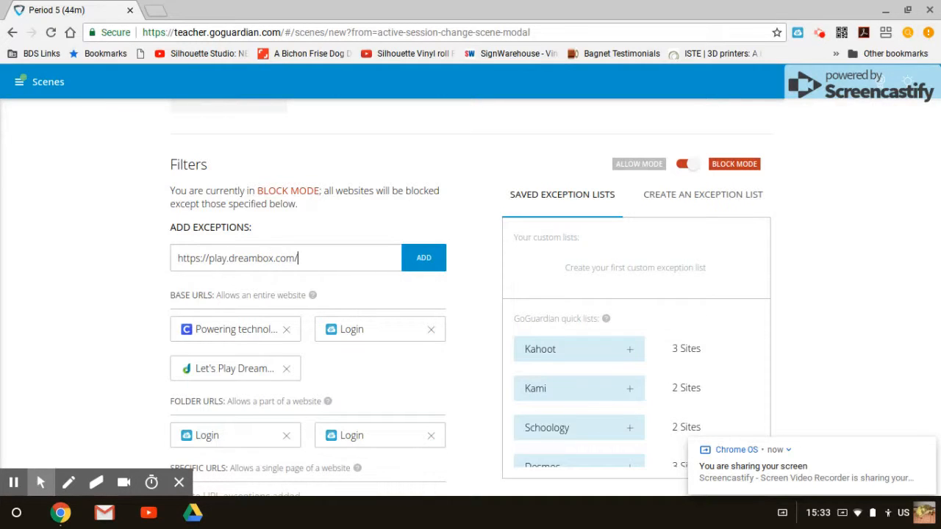
text(/play/login)
click(421, 261)
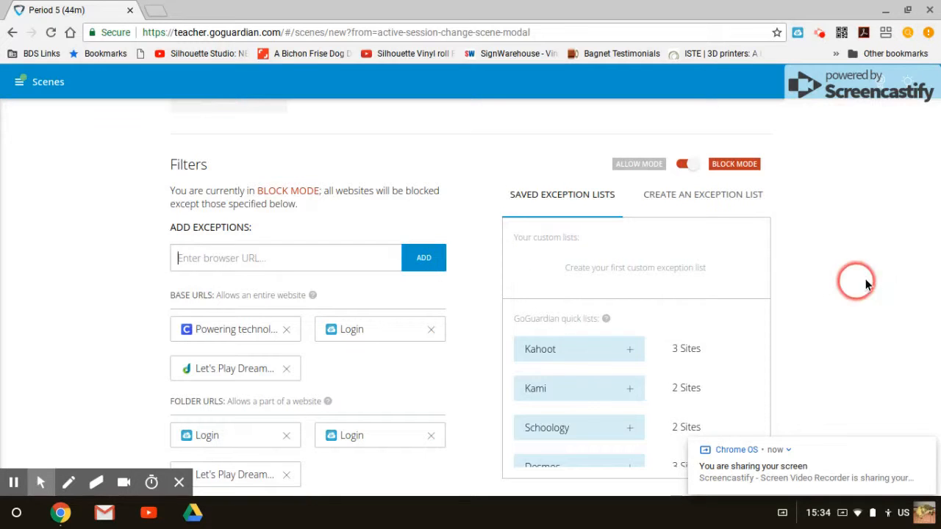
Review the scene's exception URLs, its Auto-Open Tabs and Maximum Open Tabs settings, and its name.
scroll(895, 272, down, 2)
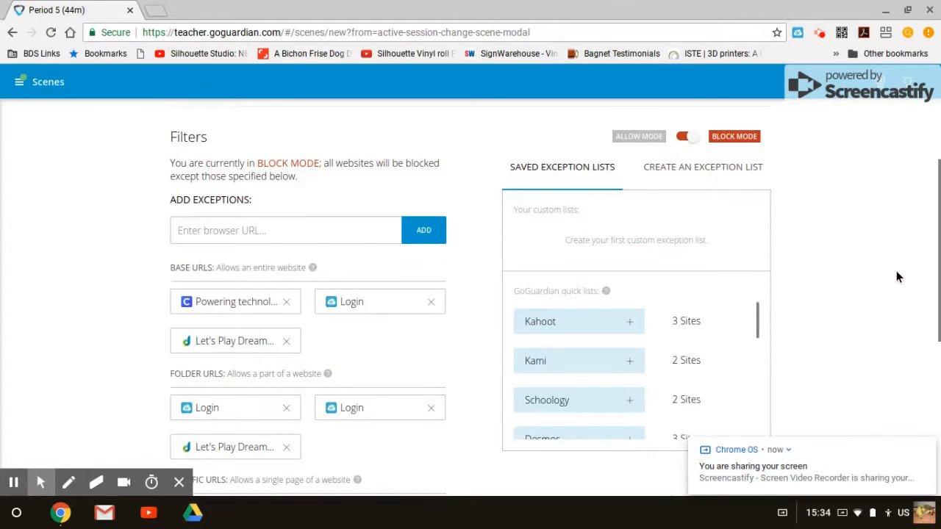
scroll(896, 272, down, 5)
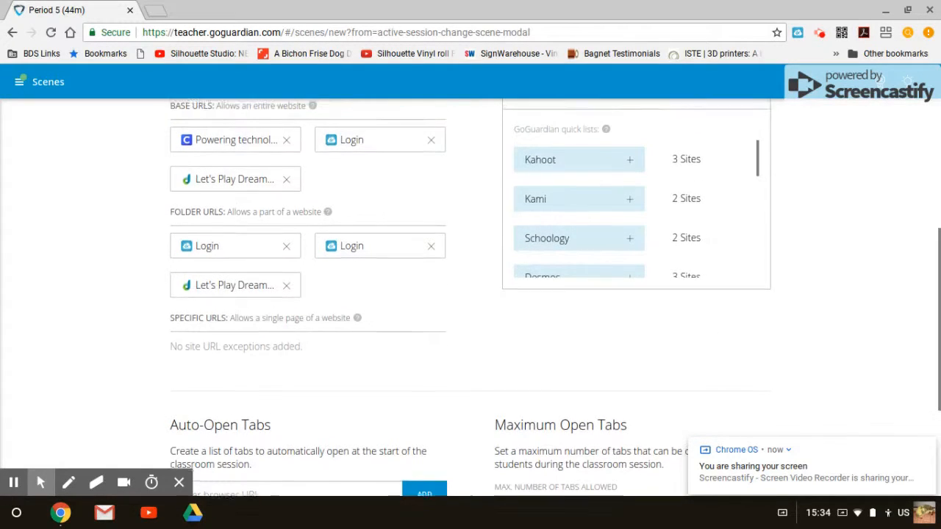
scroll(250, 90, up, 4)
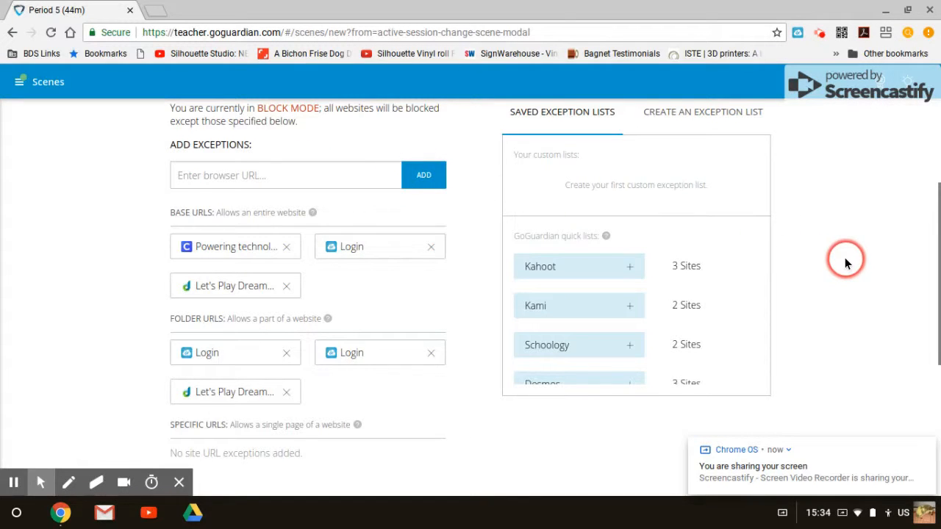
scroll(845, 258, down, 1)
scroll(845, 263, down, 5)
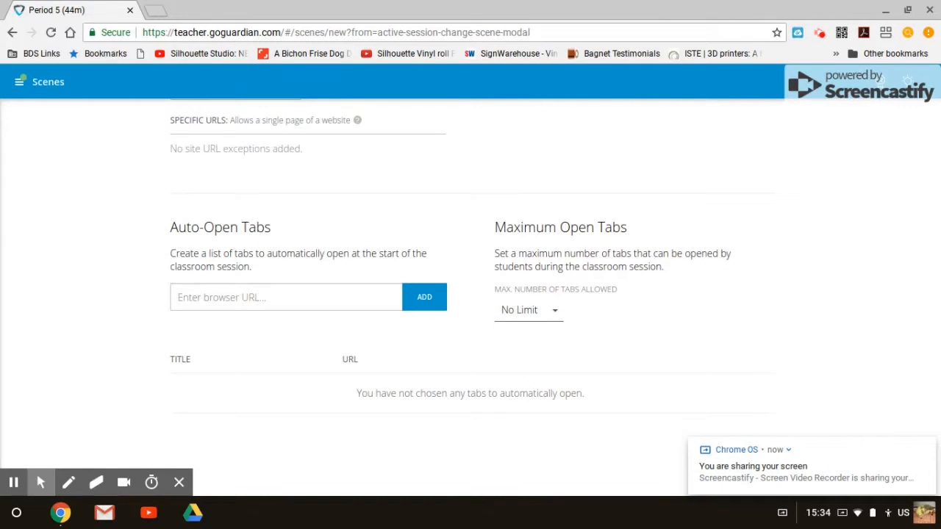
scroll(555, 294, up, 10)
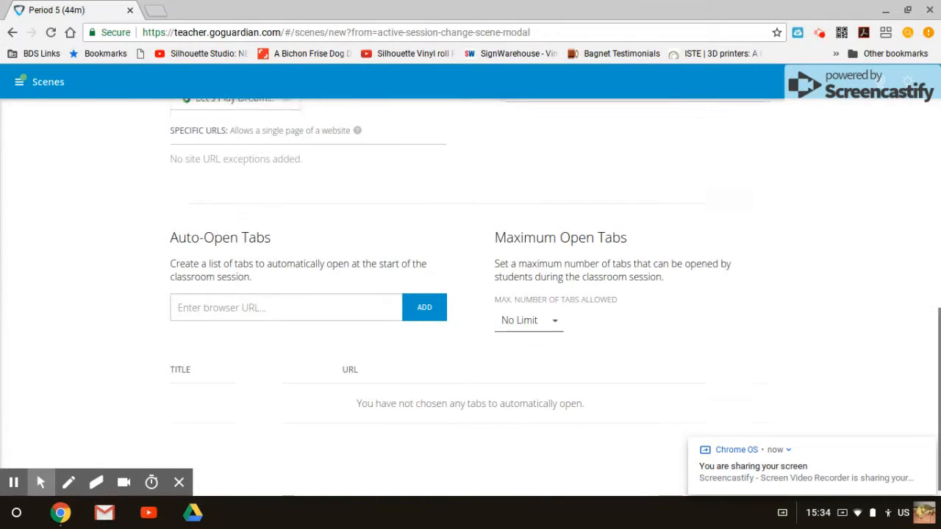
scroll(470, 294, up, 1)
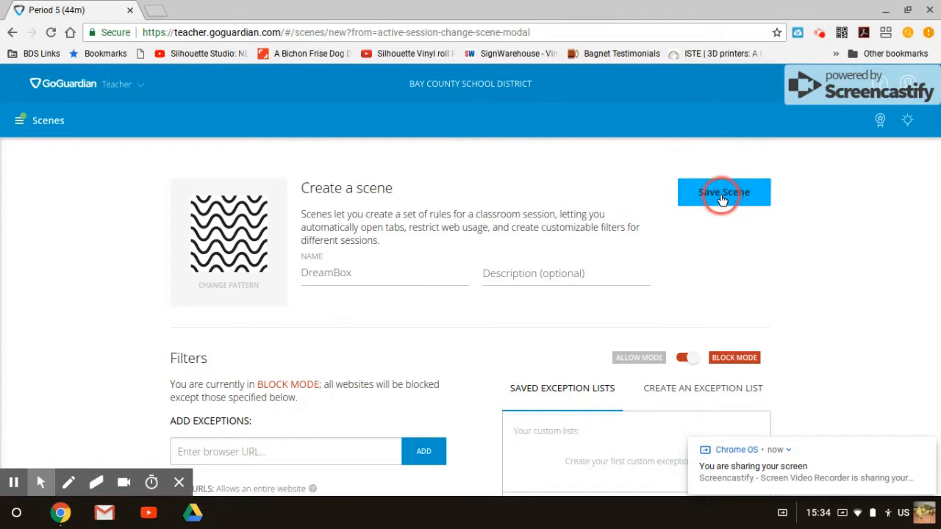
Save the DreamBox scene and return to the running session of the Period 5 classroom.
click(723, 198)
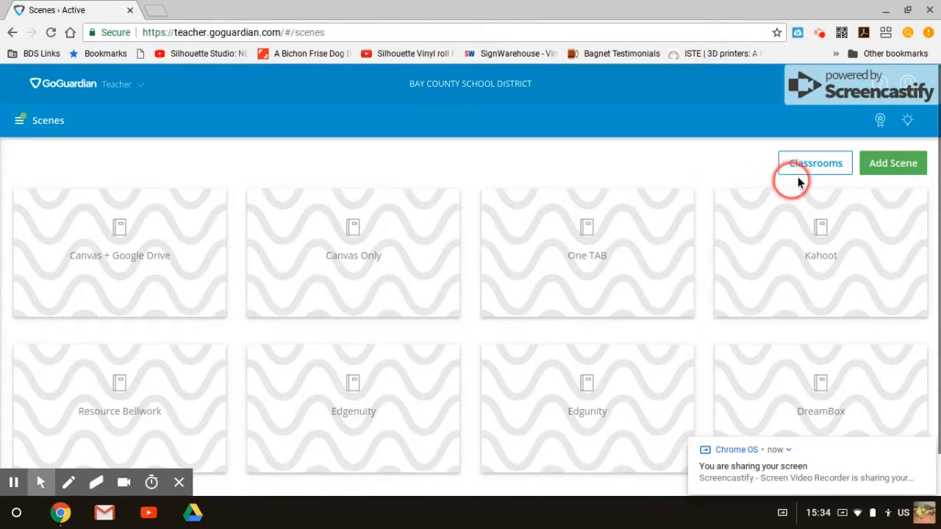
click(816, 164)
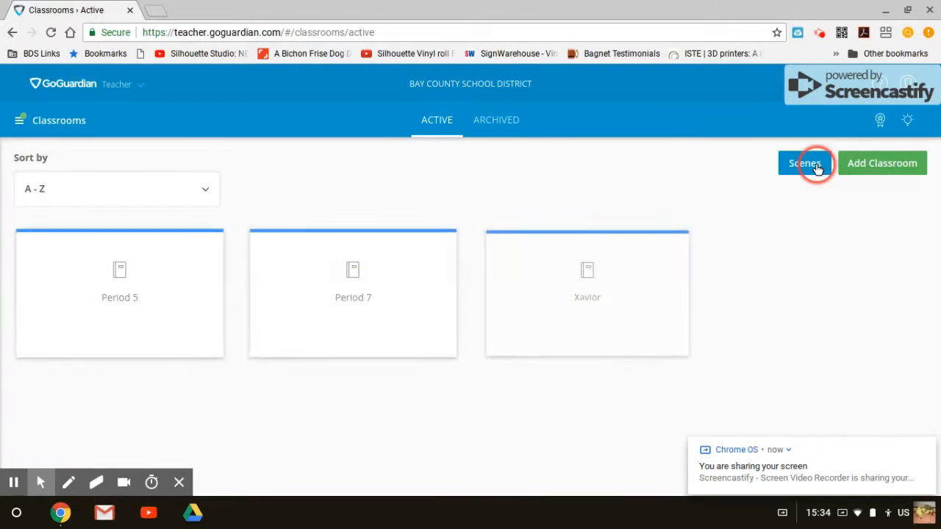
click(111, 293)
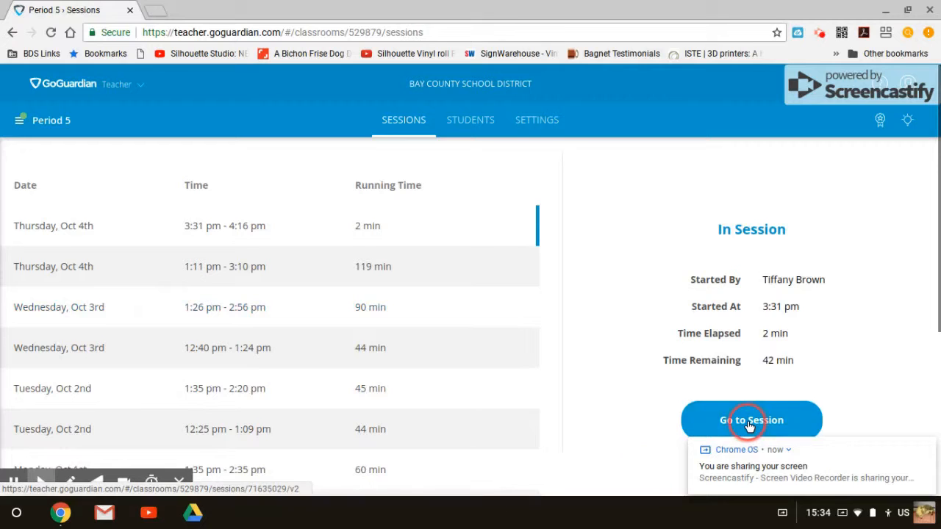
click(751, 423)
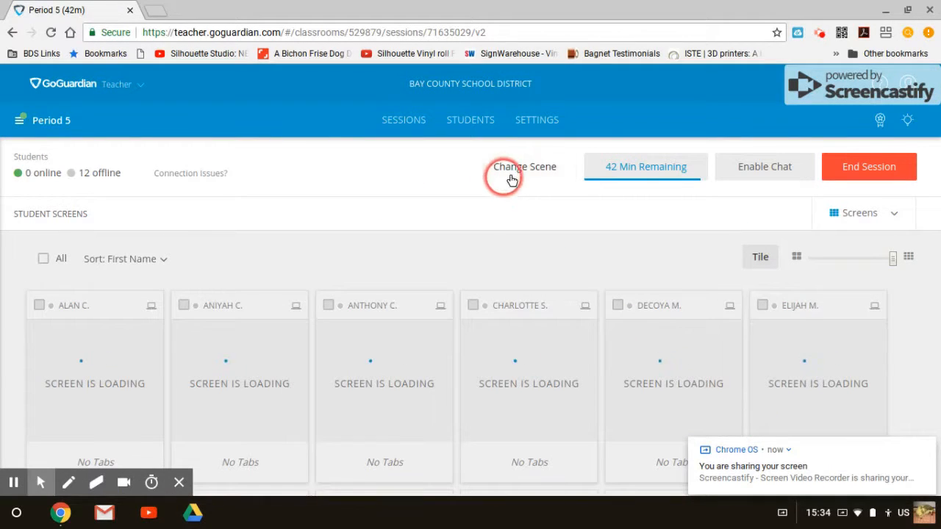
Change the Period 5 session's scene to DreamBox.
click(519, 169)
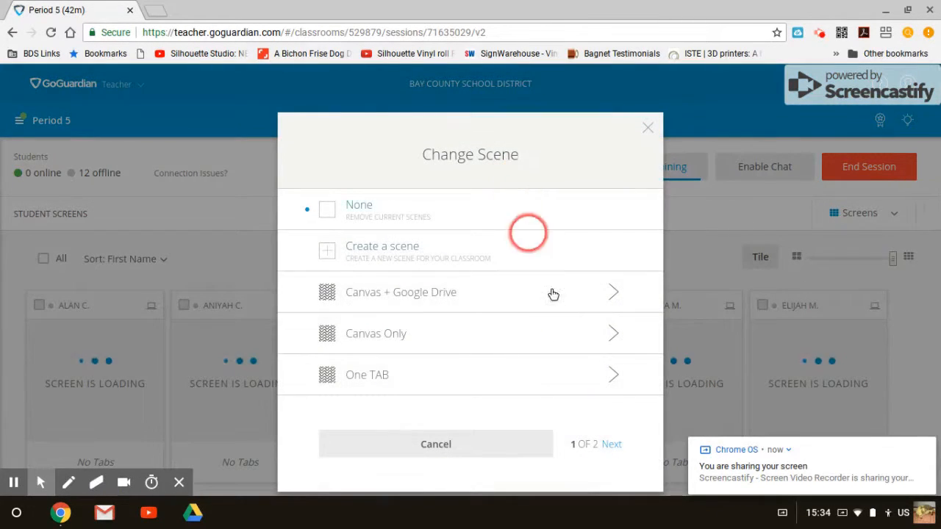
click(610, 443)
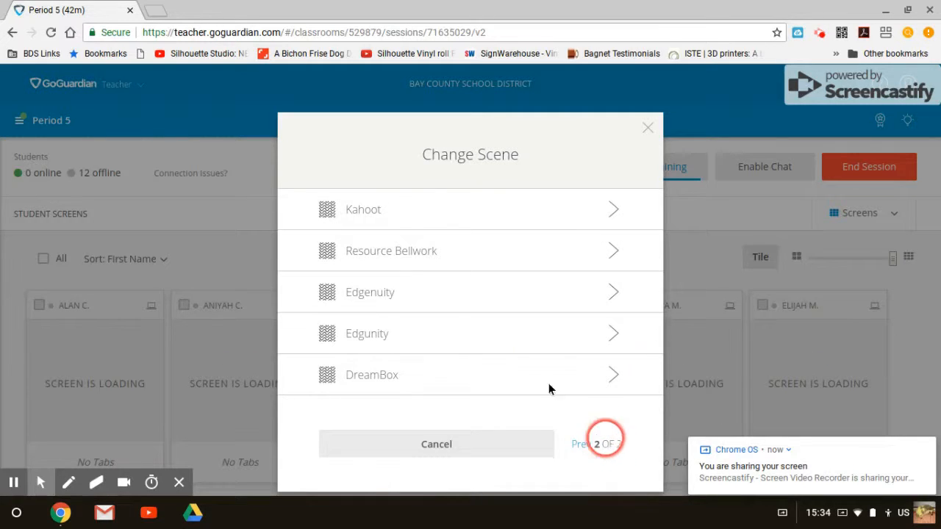
click(384, 376)
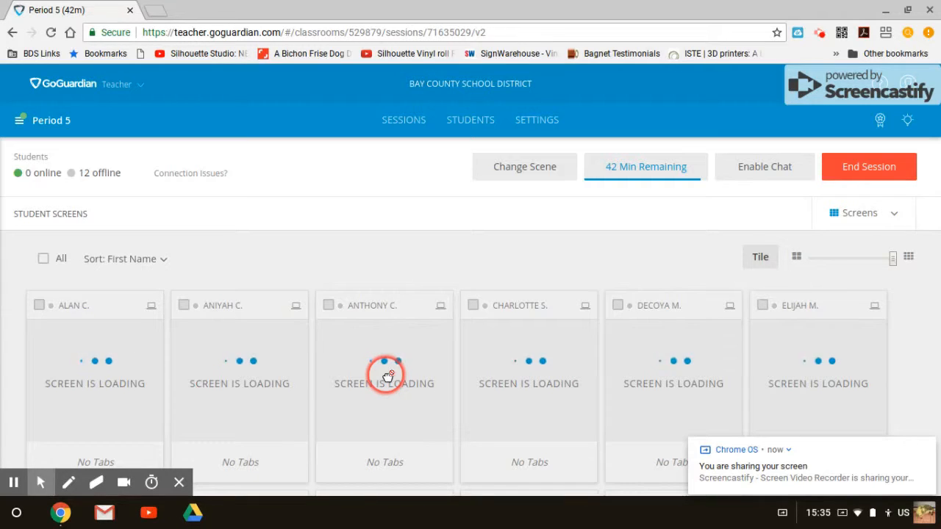
mouse_move(784, 483)
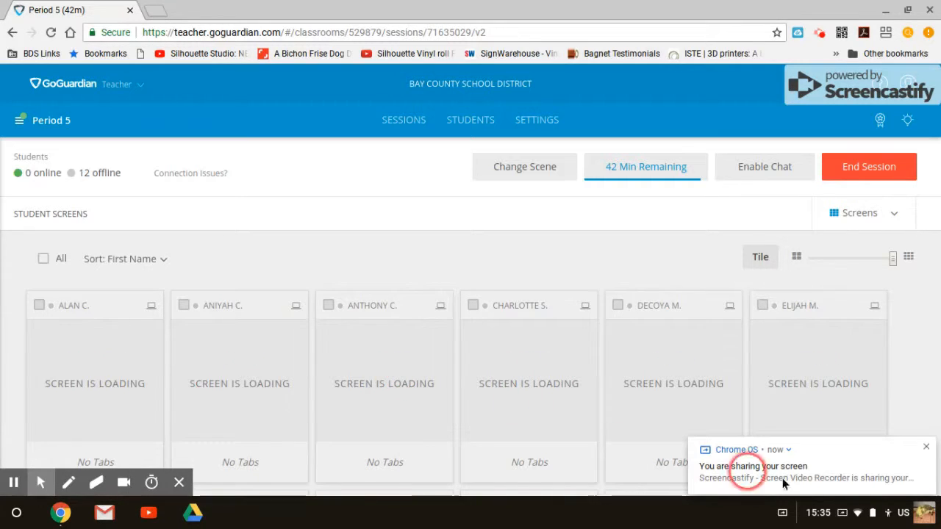
click(814, 478)
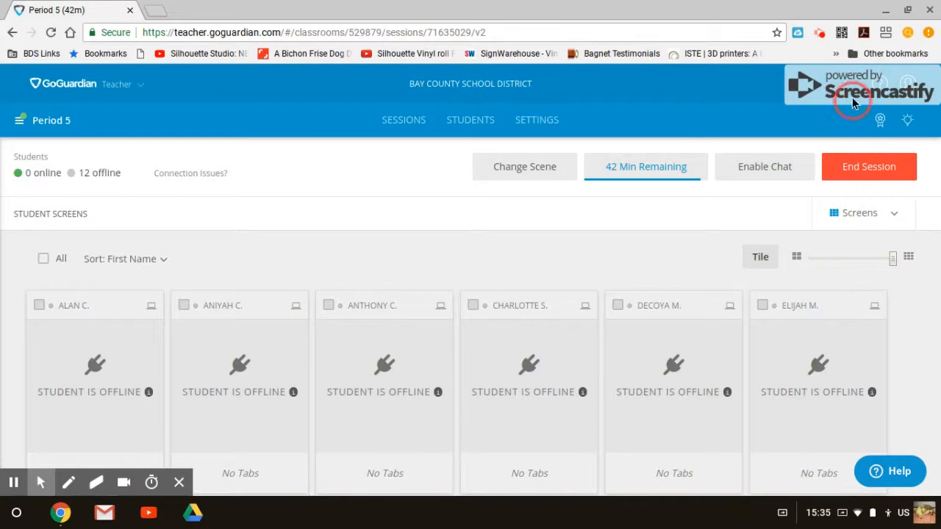
click(818, 37)
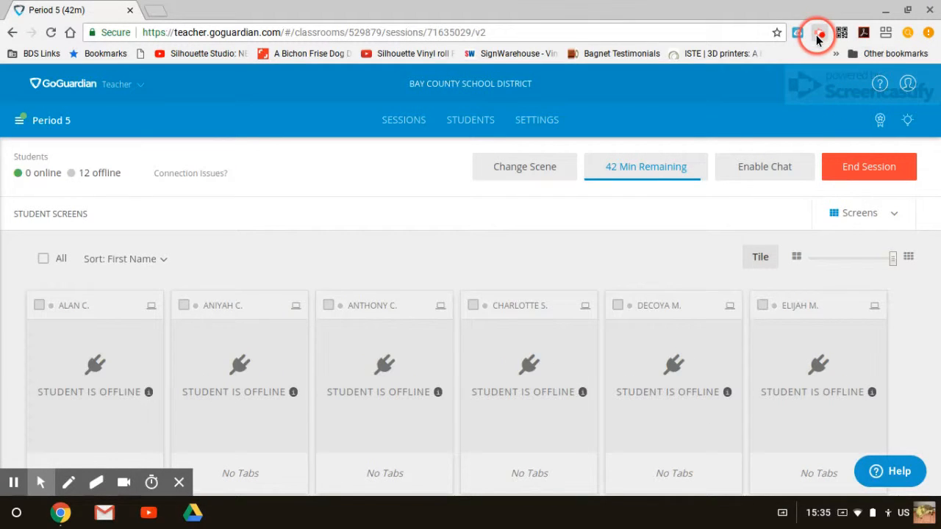